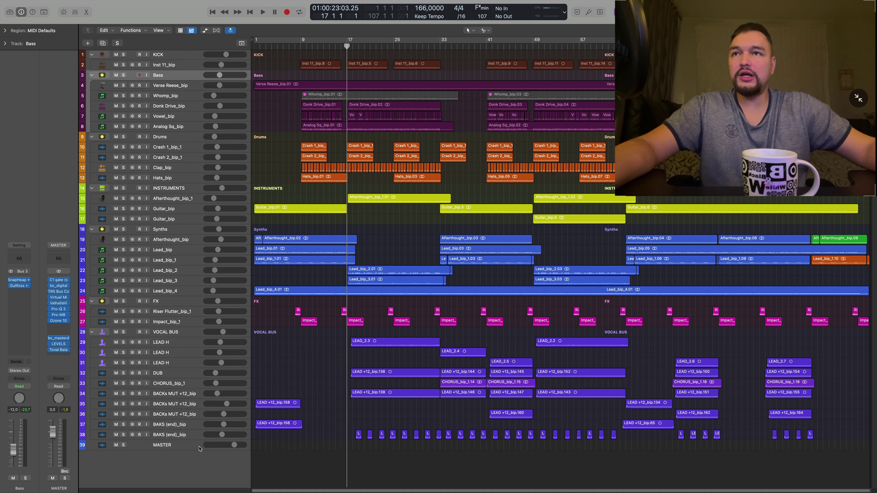
Open the Tonal Balance Control 2 plug-in from the MASTER track, select the KICK track and reposition the plug-in window.
click(188, 448)
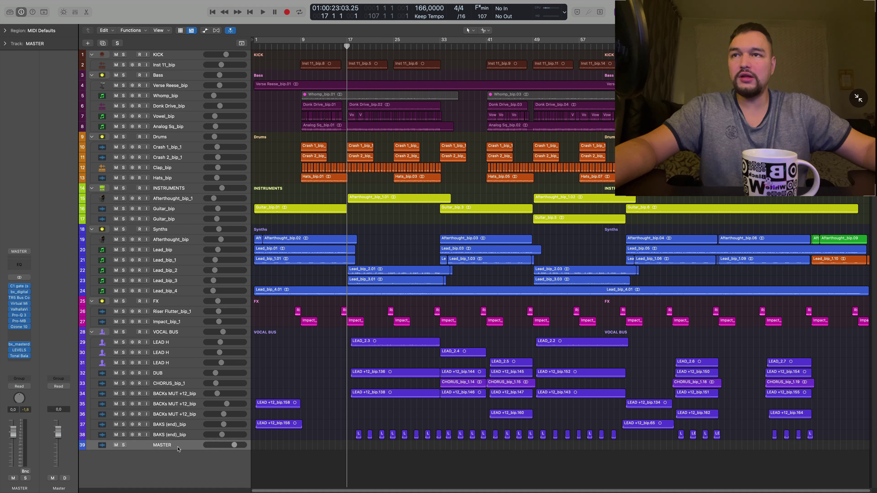
click(20, 356)
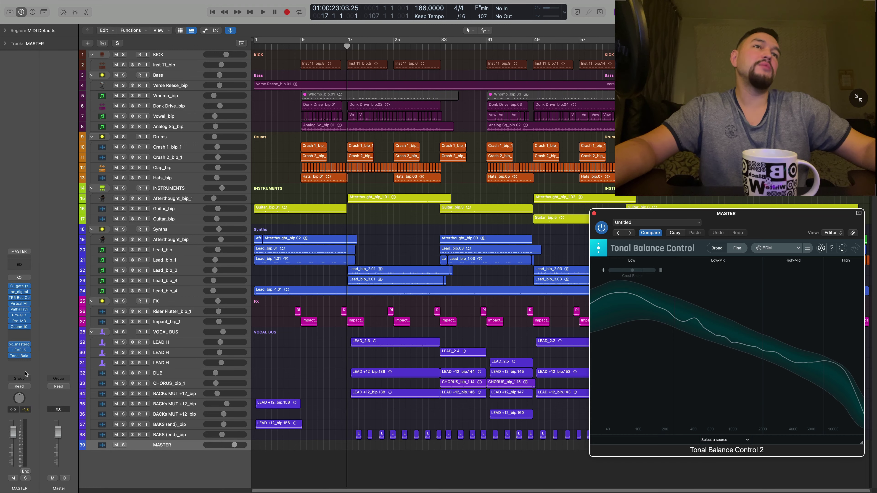
click(185, 58)
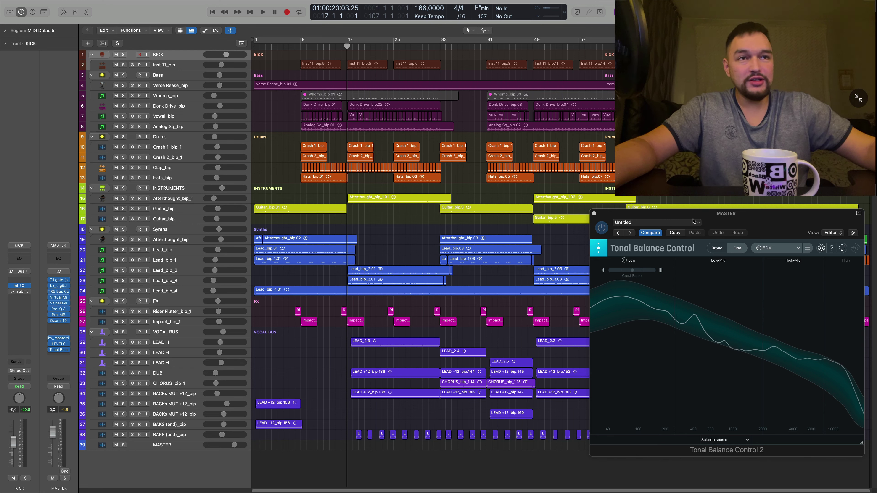
drag(693, 213, 684, 220)
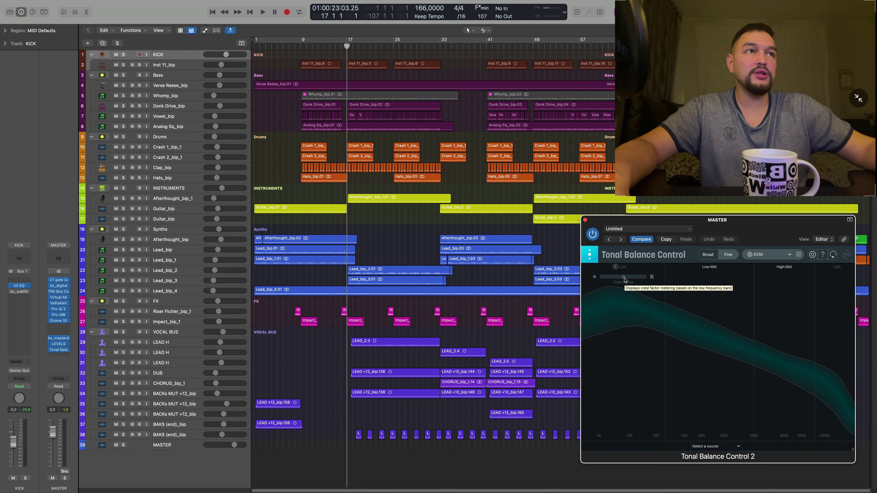
drag(749, 225, 748, 228)
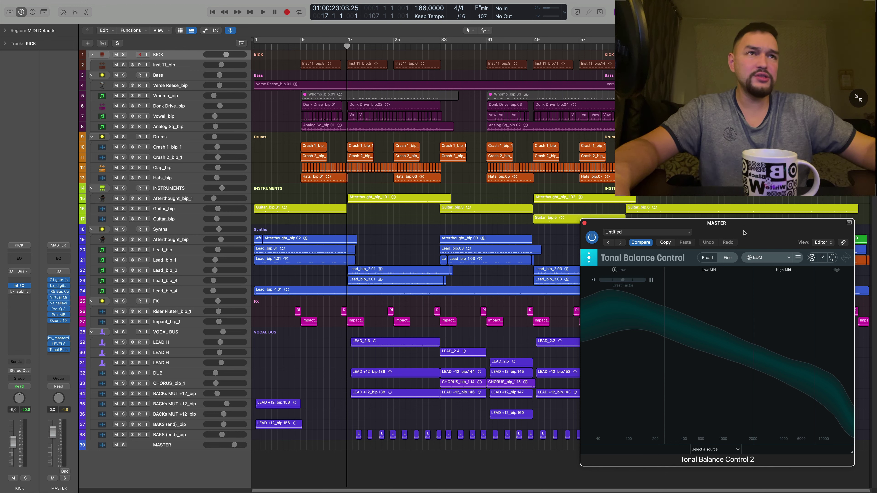
drag(744, 233, 745, 234)
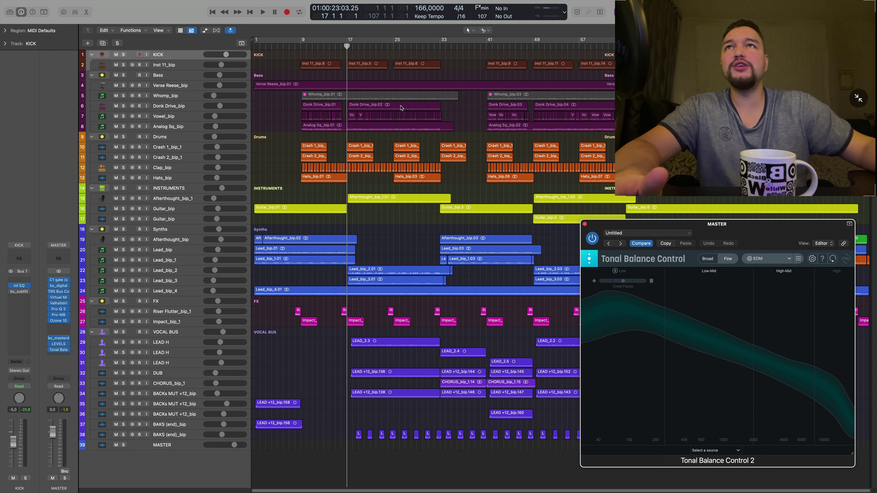
Solo the KICK and Bass tracks, play the song and add Drums to the solo while checking the tonal balance curve.
click(123, 54)
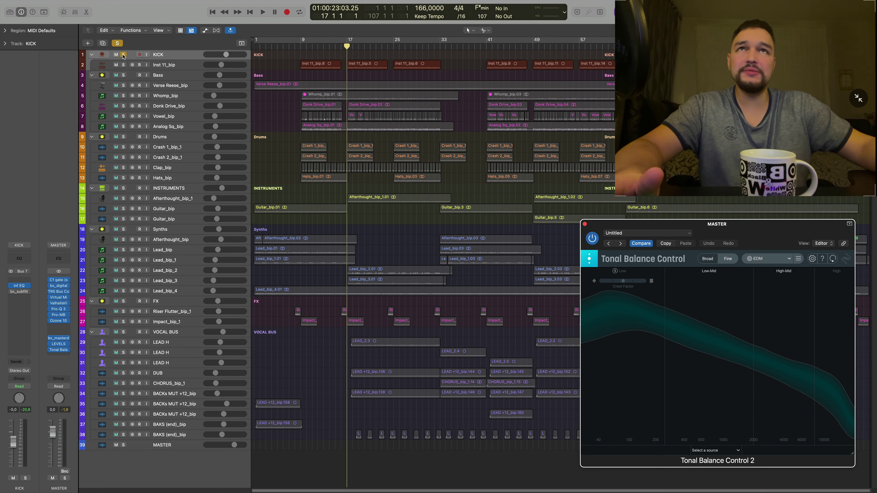
click(123, 75)
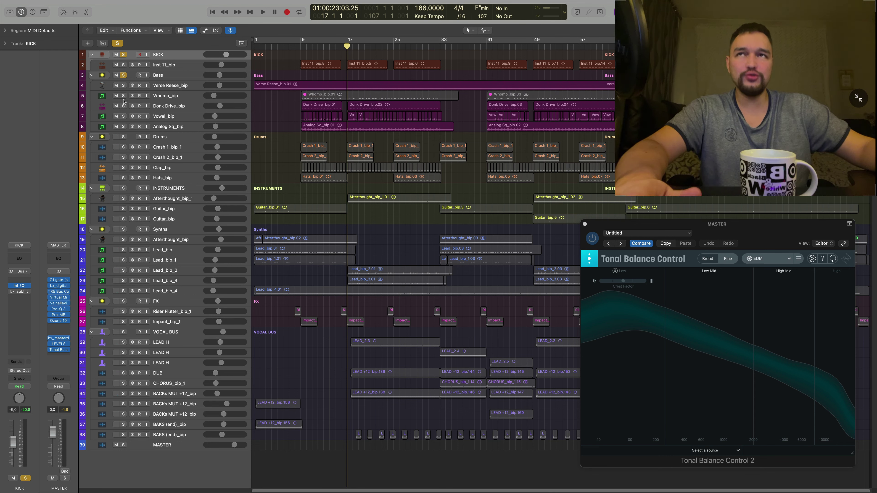
click(125, 139)
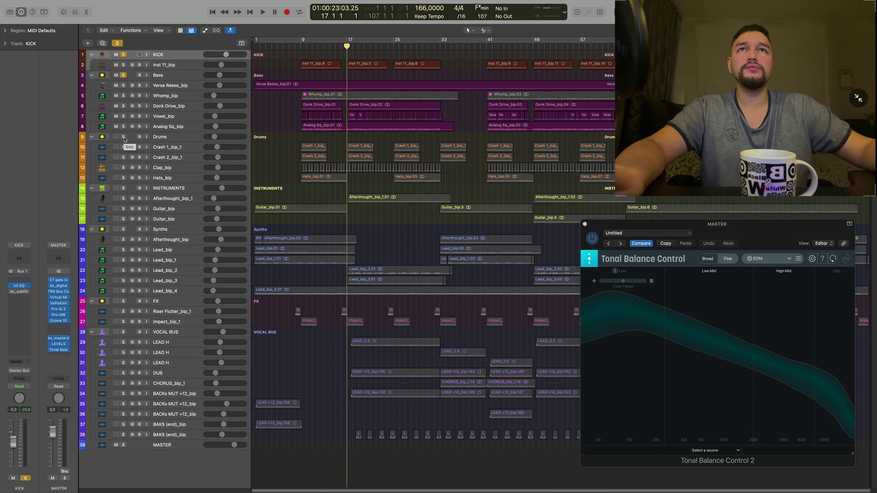
key(space)
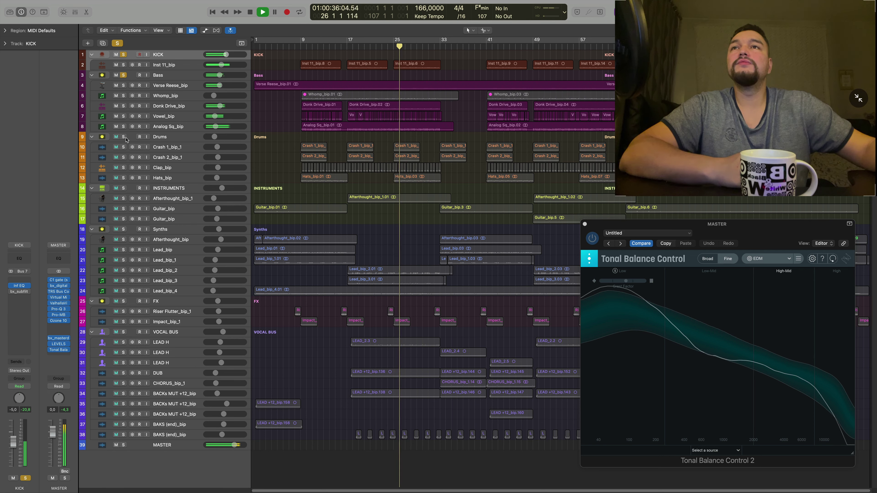
click(124, 138)
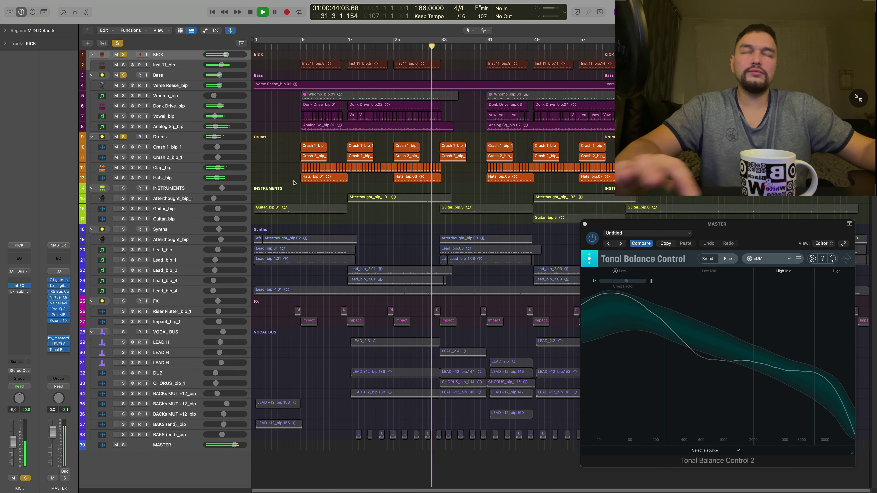
key(space)
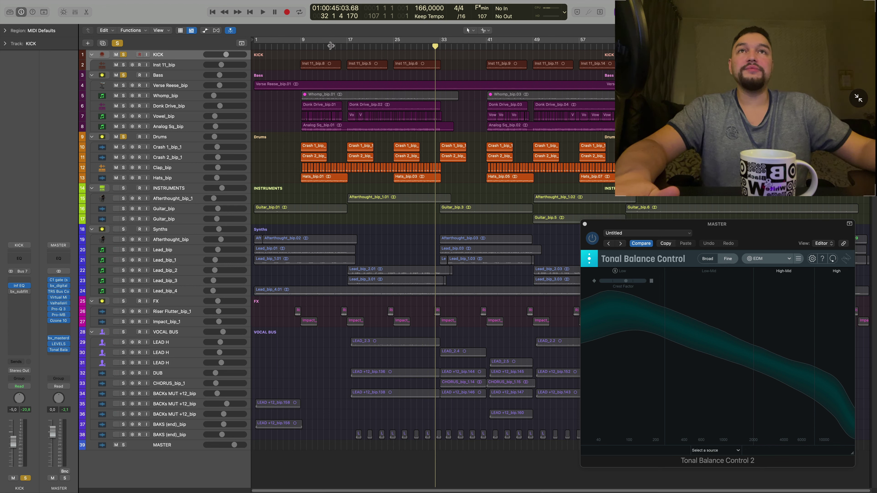
Play from bar 17 while adding INSTRUMENTS, Synths, FX and VOCAL BUS to the soloed groups one by one.
click(347, 44)
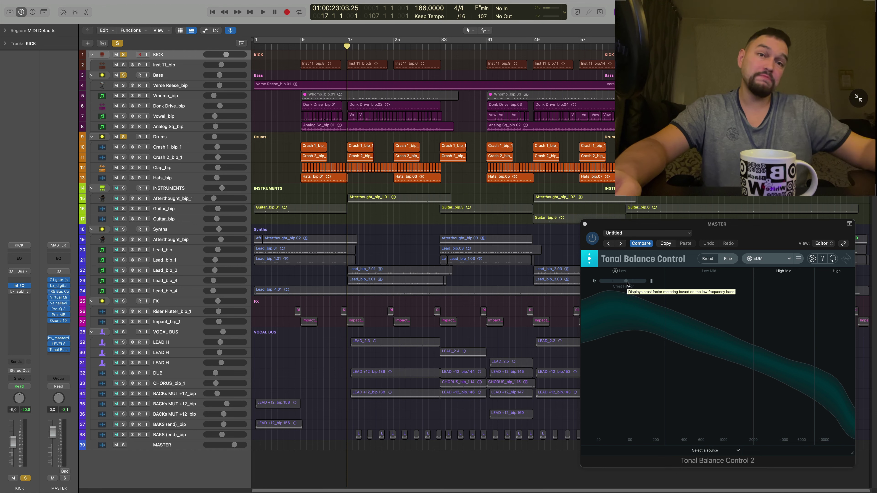
key(space)
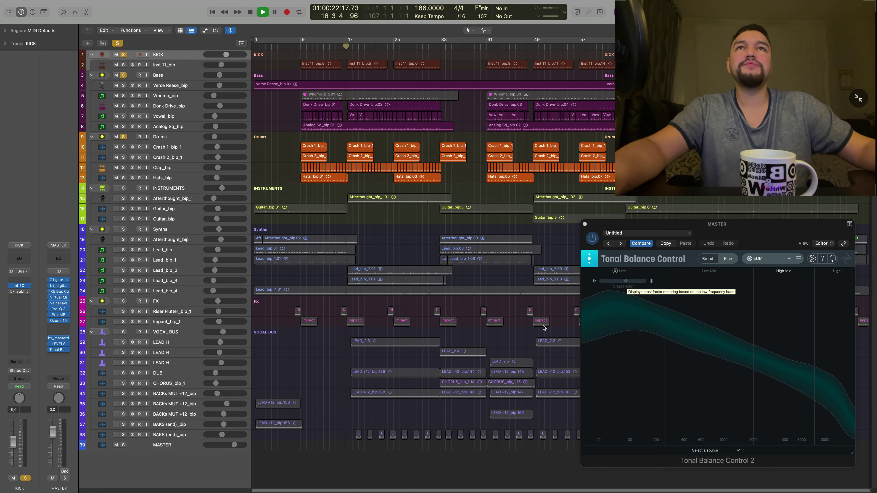
click(123, 188)
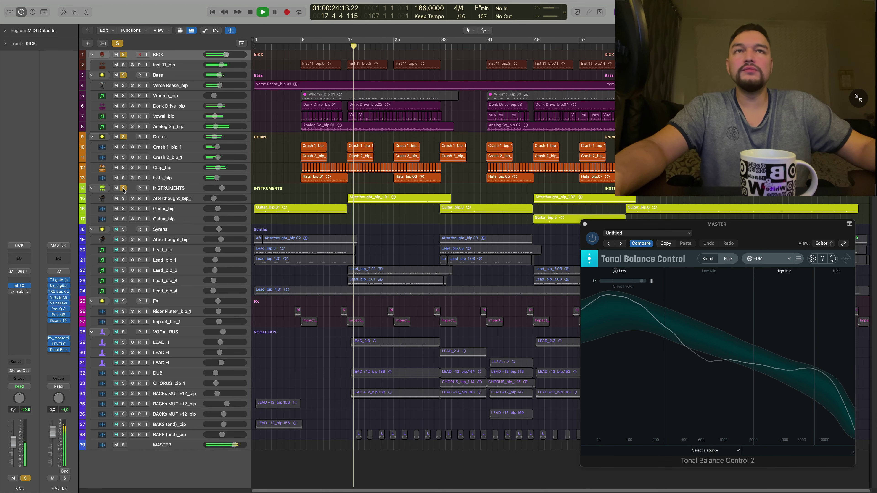
click(124, 229)
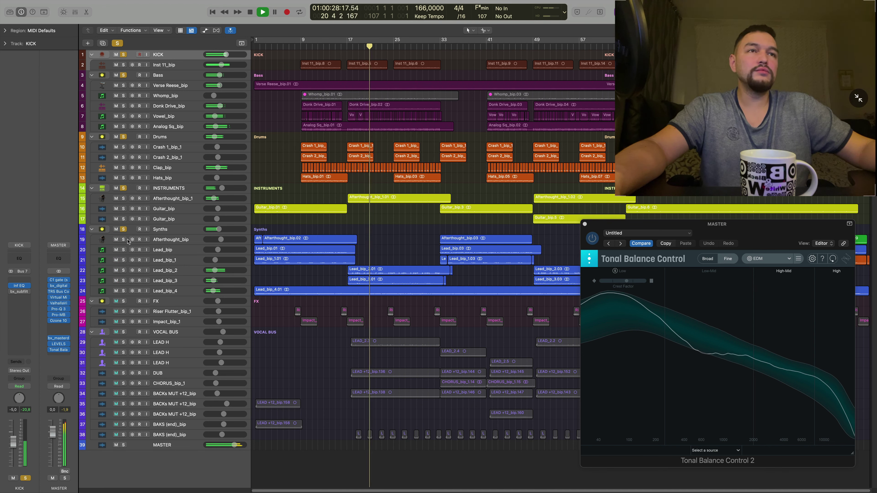
click(123, 302)
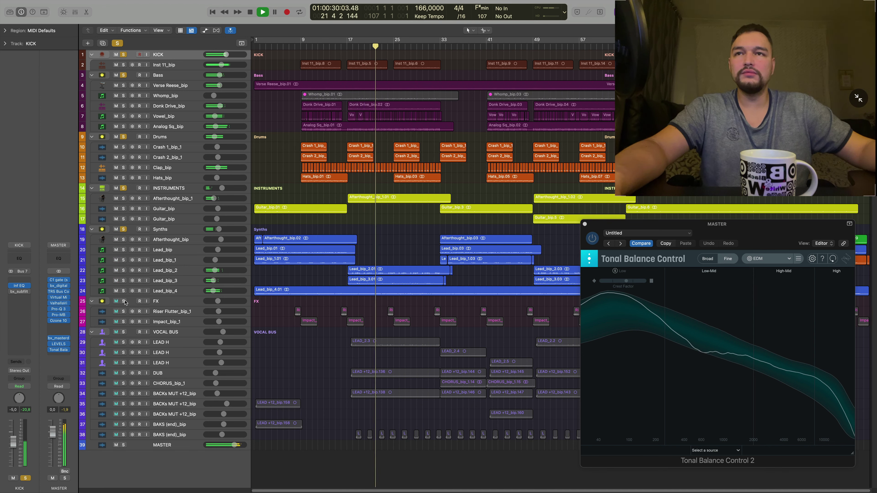
click(123, 332)
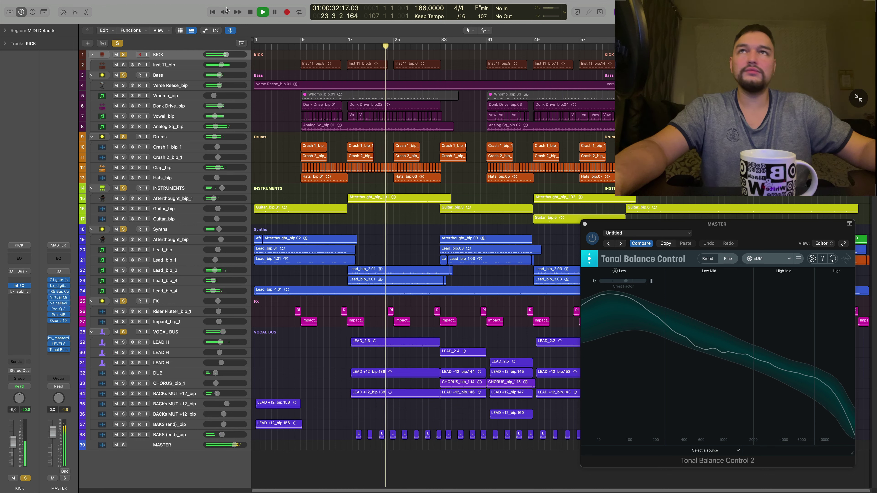
Clear all track solos and play the full mix to compare it with the EDM target curve.
click(117, 43)
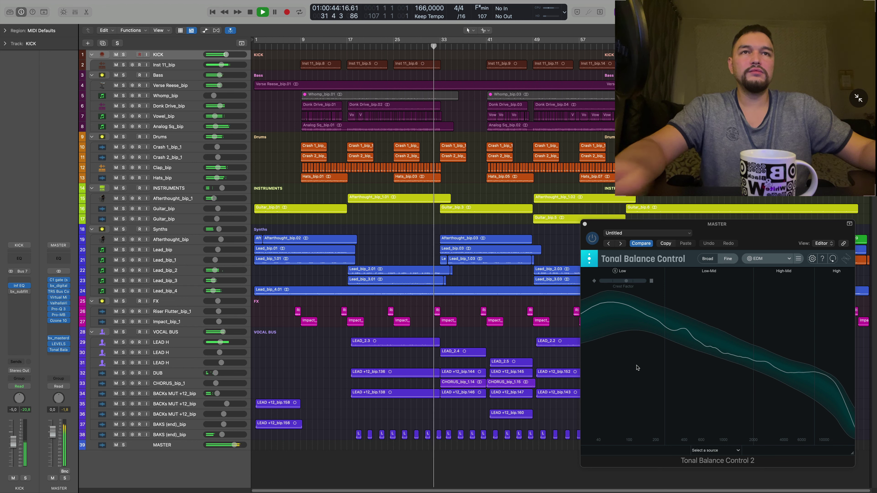
key(space)
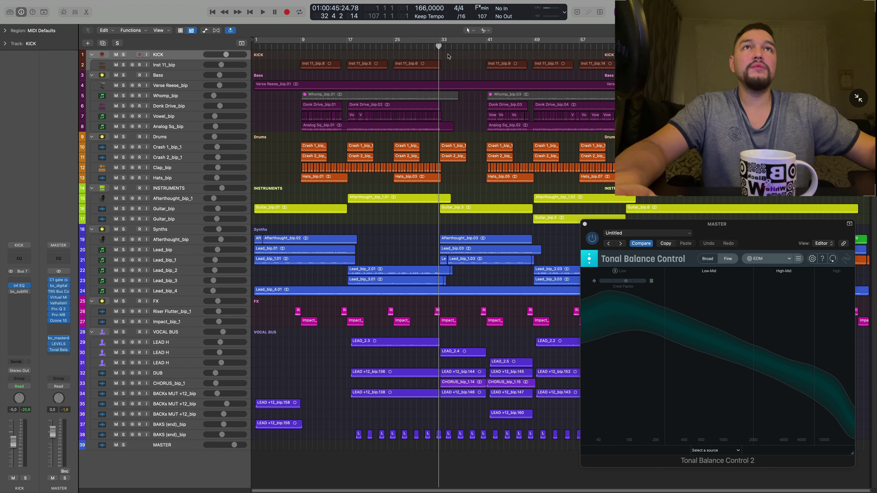
key(space)
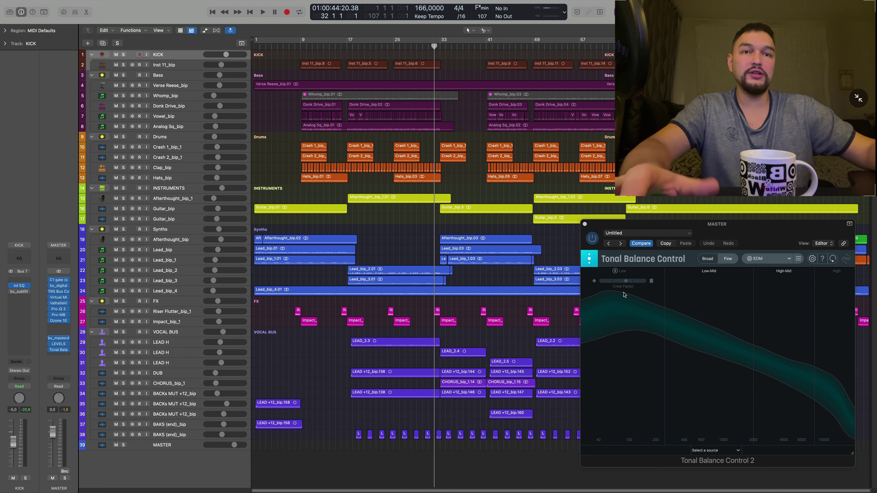
key(space)
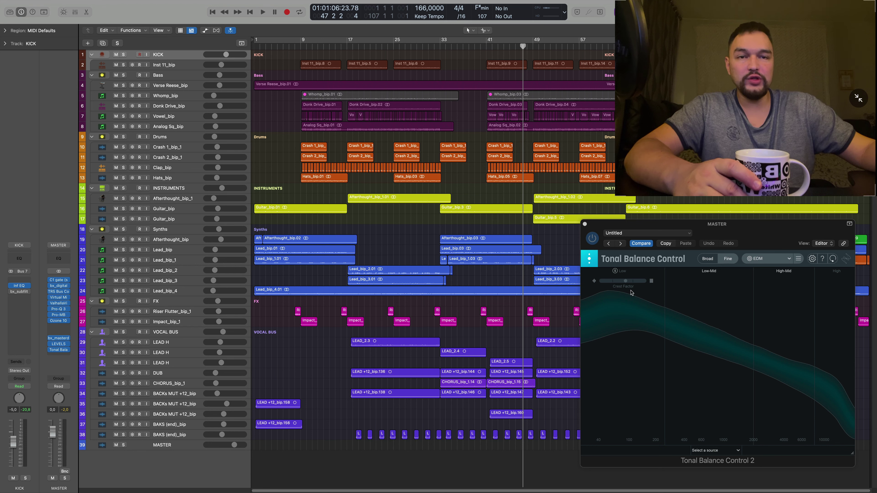
Open bx_masterdesk True Peak and LEVELS from the MASTER channel and arrange them side by side with Tonal Balance Control 2.
click(59, 339)
drag(566, 203, 373, 262)
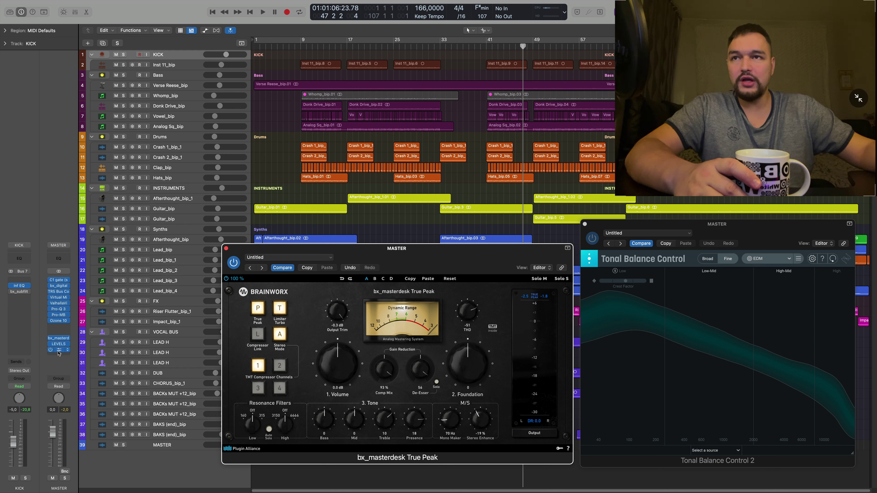
click(62, 344)
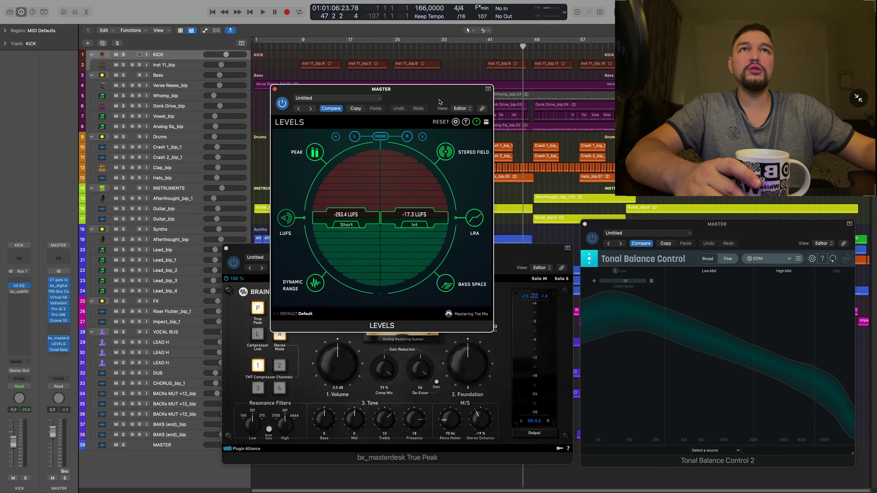
drag(440, 119, 179, 257)
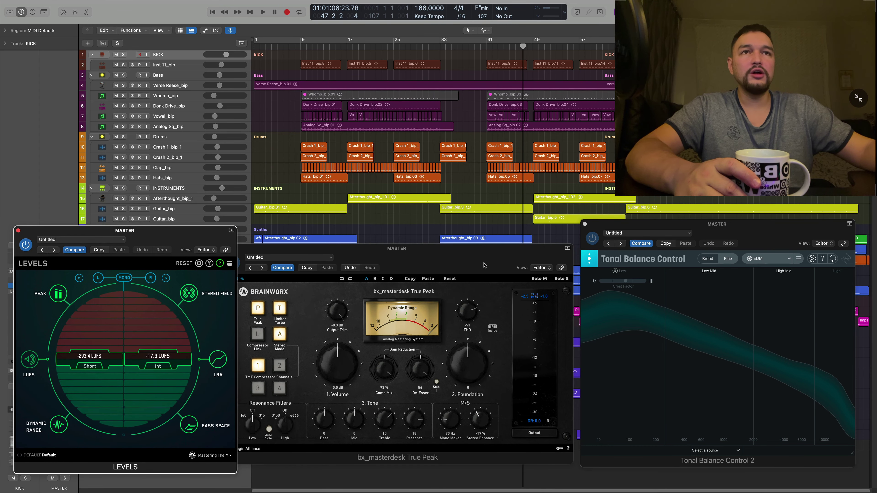
drag(485, 265, 508, 273)
drag(812, 232, 835, 233)
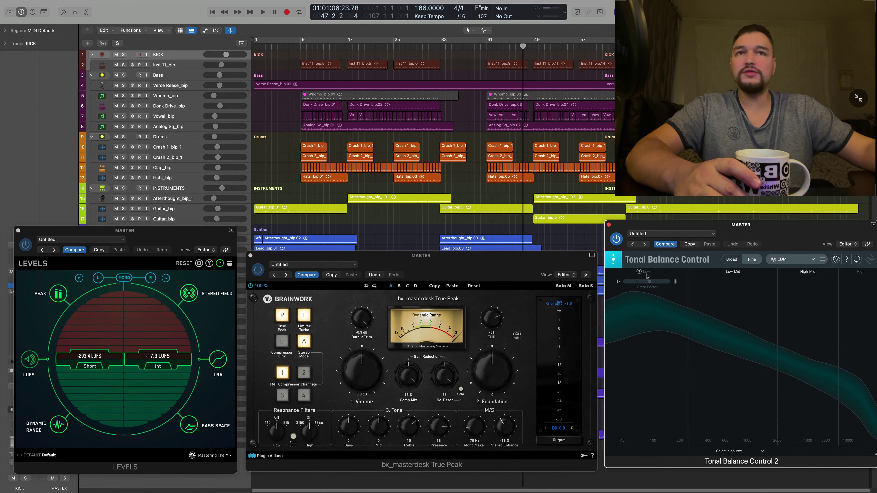
drag(526, 266, 522, 270)
Play from bar 17, raise the bx_masterdesk Volume to 10.6 dB and check the loudness on a further section around bar 40.
click(348, 52)
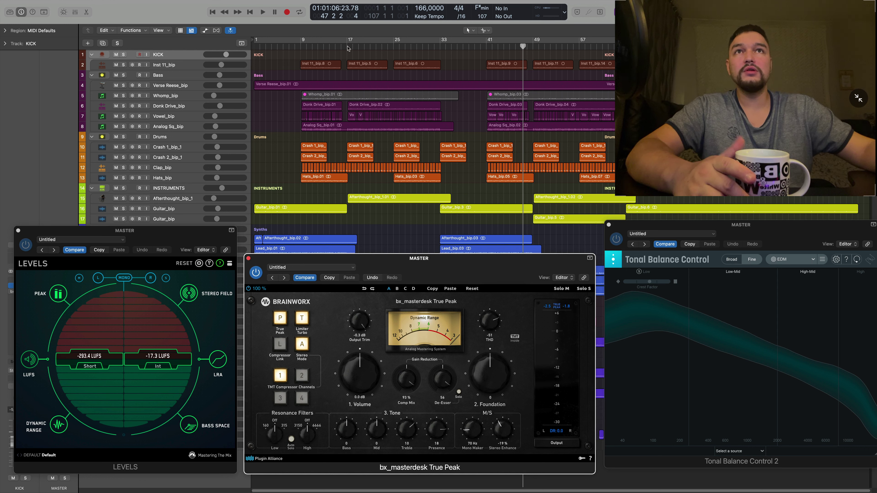
key(space)
drag(362, 384, 366, 363)
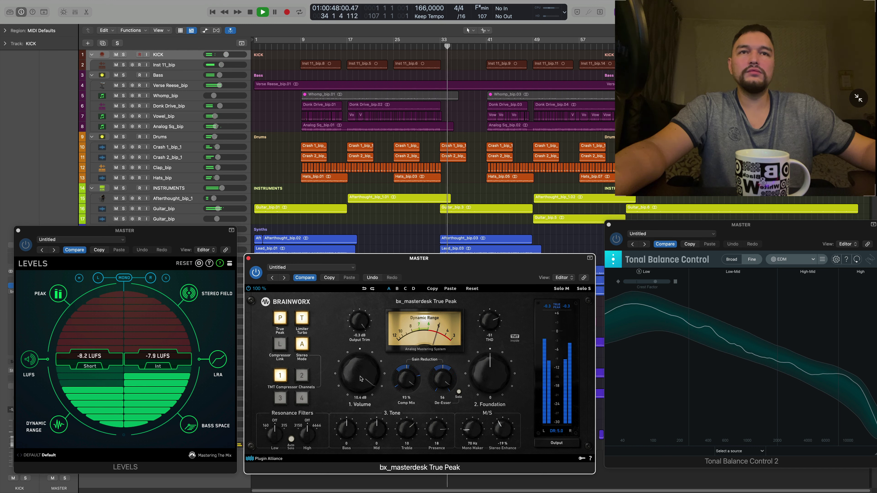
click(482, 46)
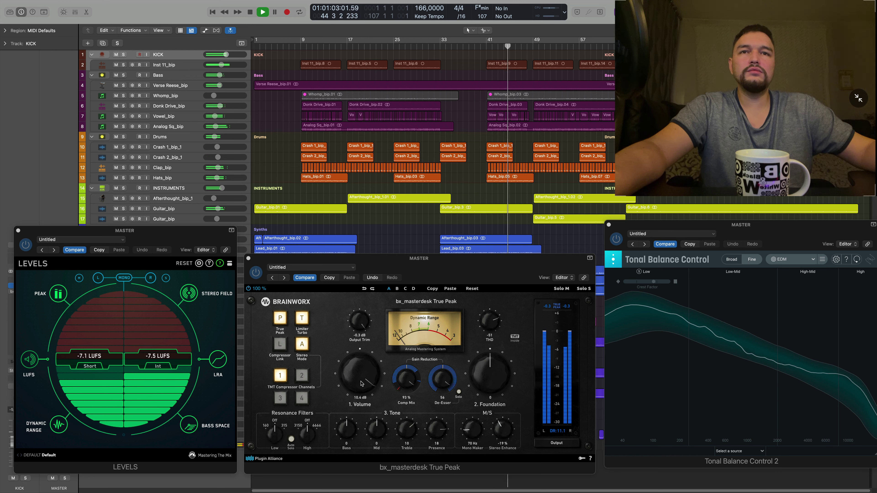
click(365, 389)
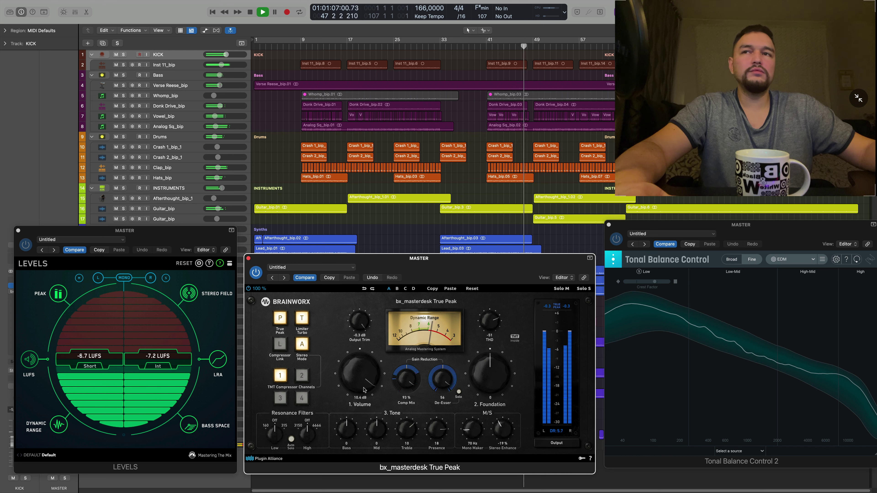
key(space)
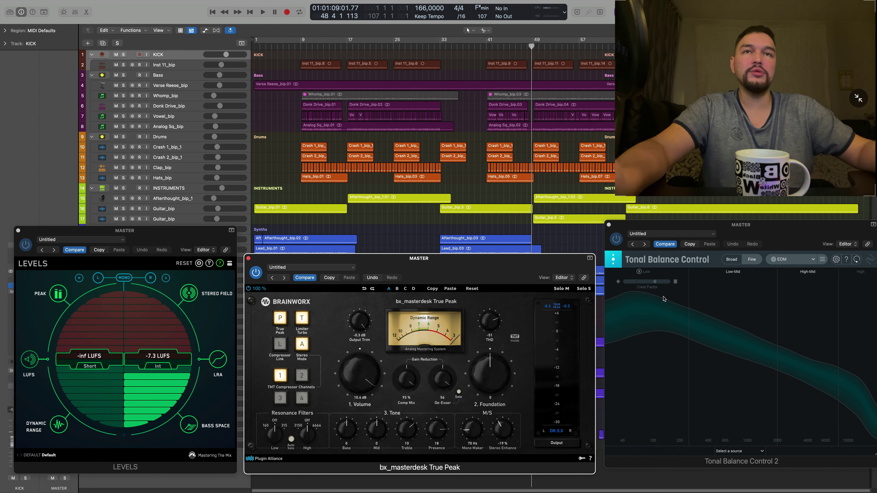
Close the bx_masterdesk True Peak, LEVELS and Tonal Balance Control 2 windows.
click(248, 258)
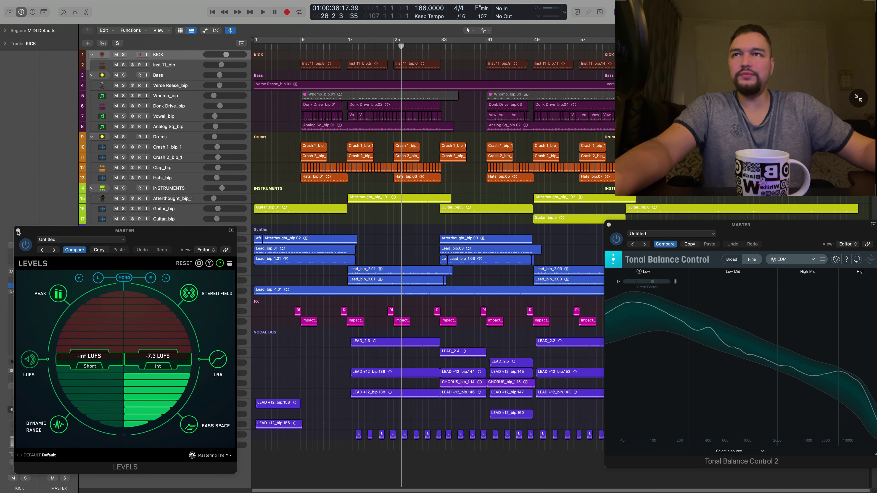
key(super+w)
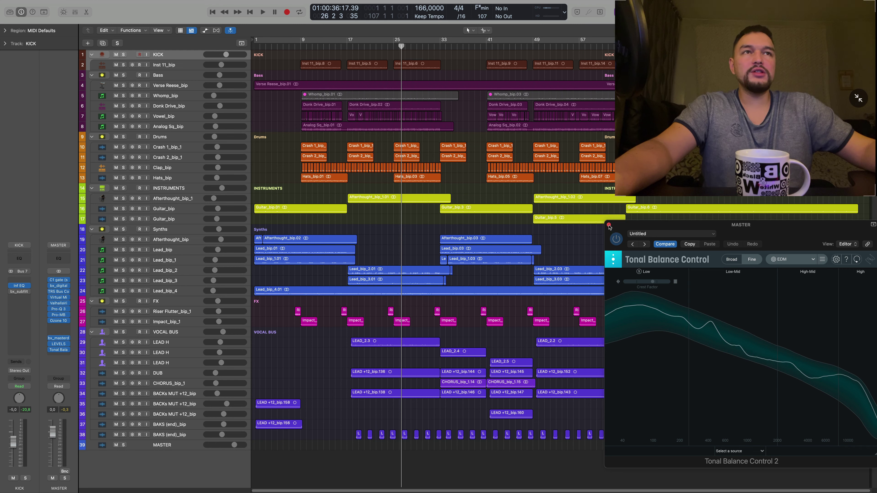
click(609, 224)
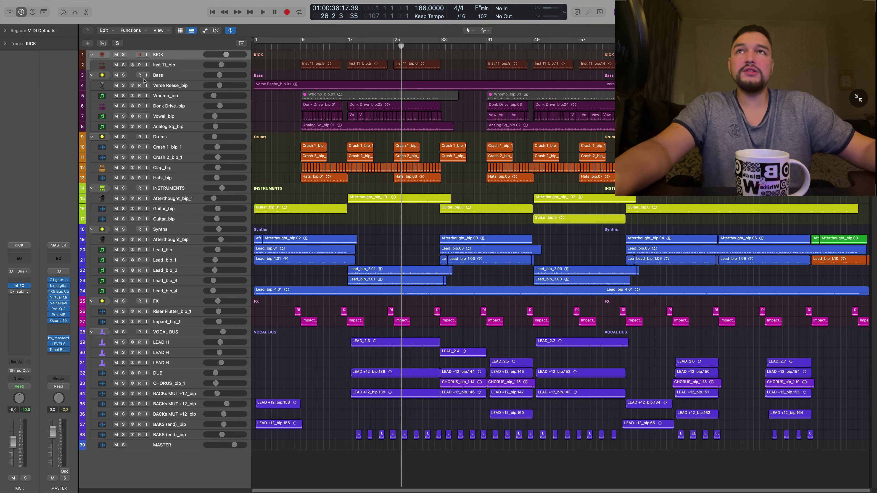
Solo KICK and Bass with the playhead at bar 17, briefly reopening Tonal Balance Control 2 and closing it again.
click(123, 55)
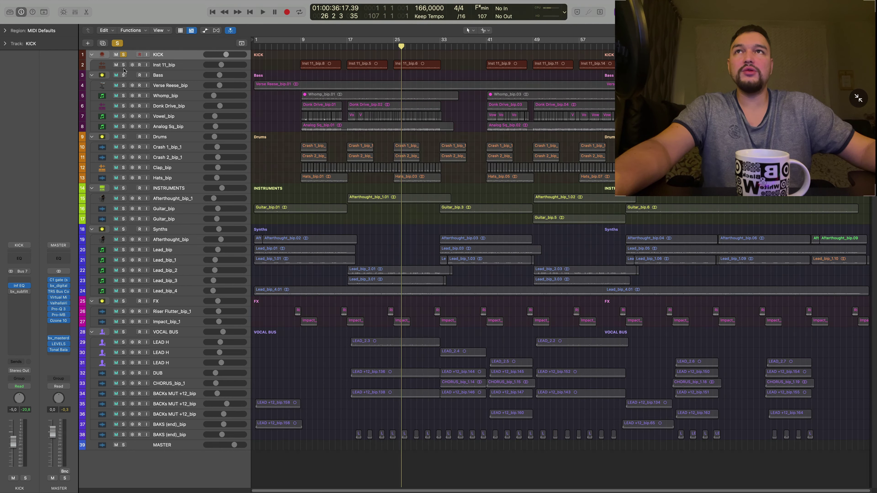
click(60, 350)
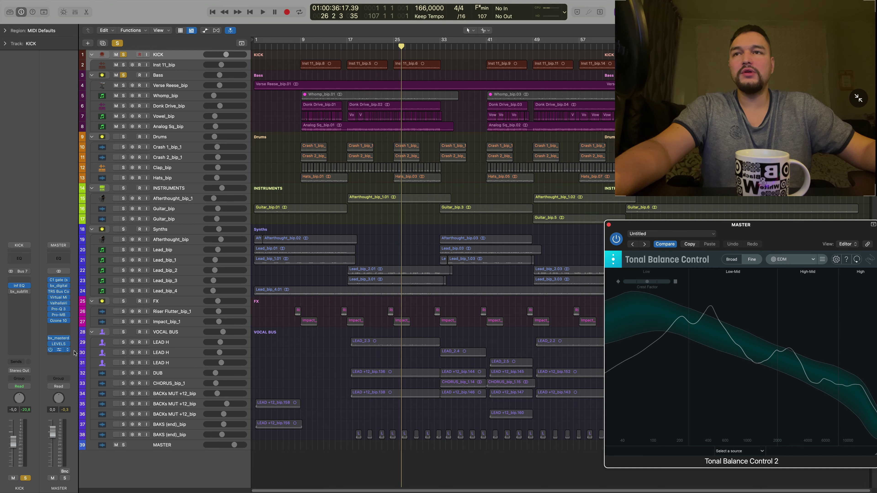
drag(781, 237, 753, 242)
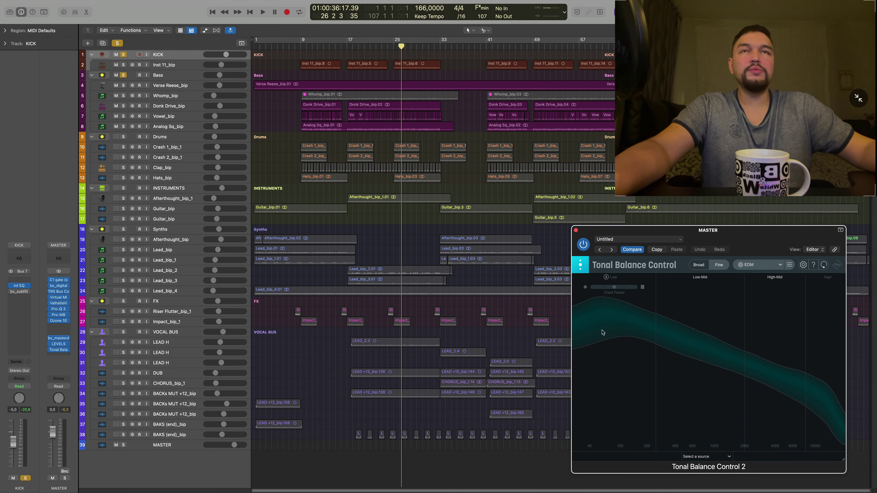
click(347, 47)
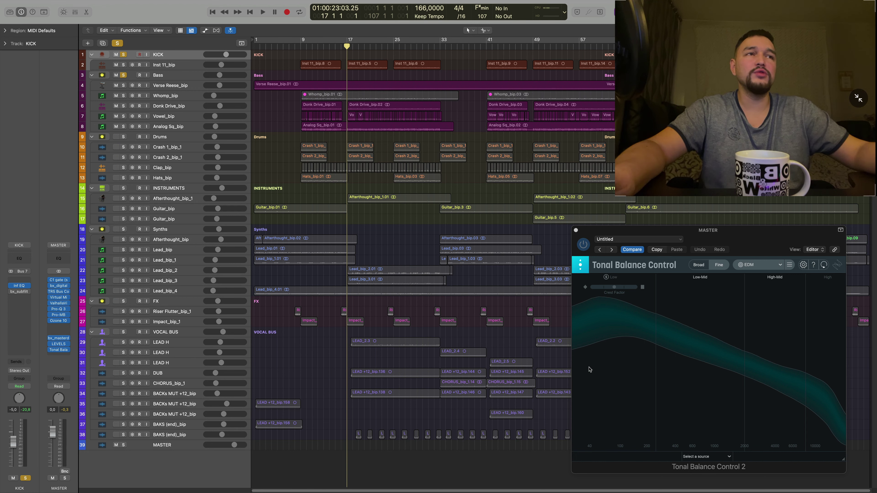
click(576, 231)
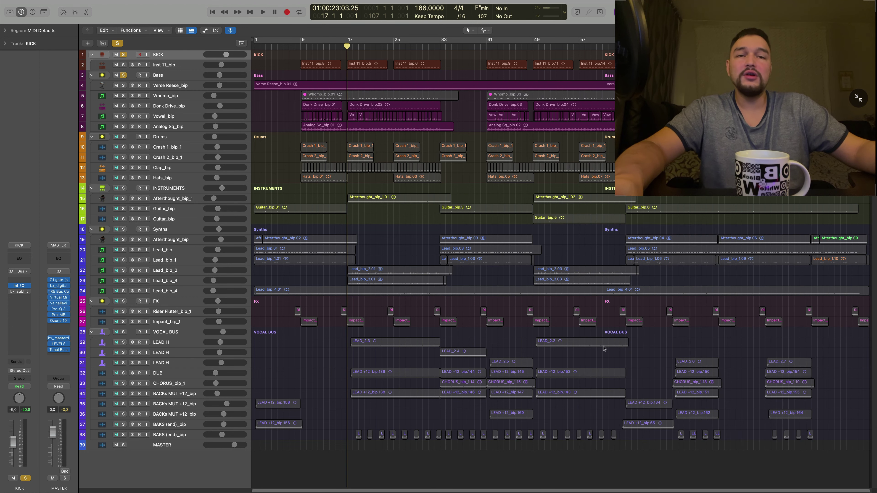